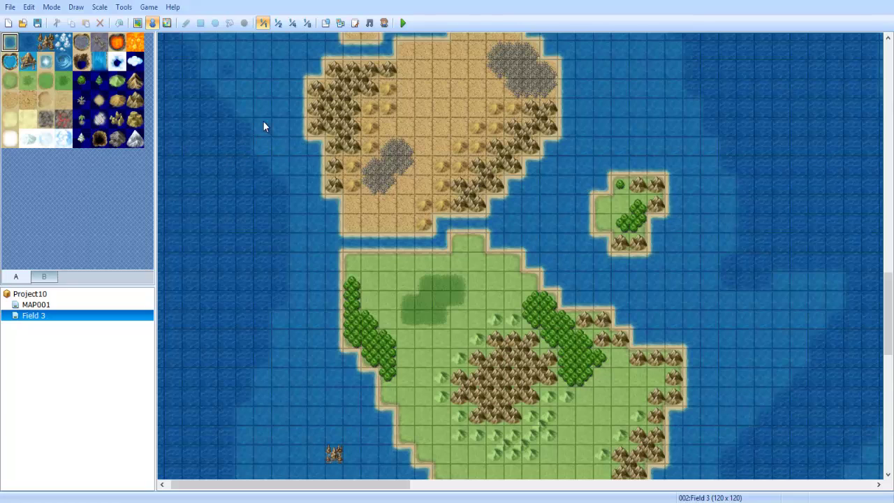
Switch the Field 3 world map to region editing mode
{"action": "middle_click_drag", "start_coordinate": [467, 339], "coordinate": [632, 14]}
{"action": "middle_click_drag", "start_coordinate": [663, 246], "coordinate": [668, 279]}
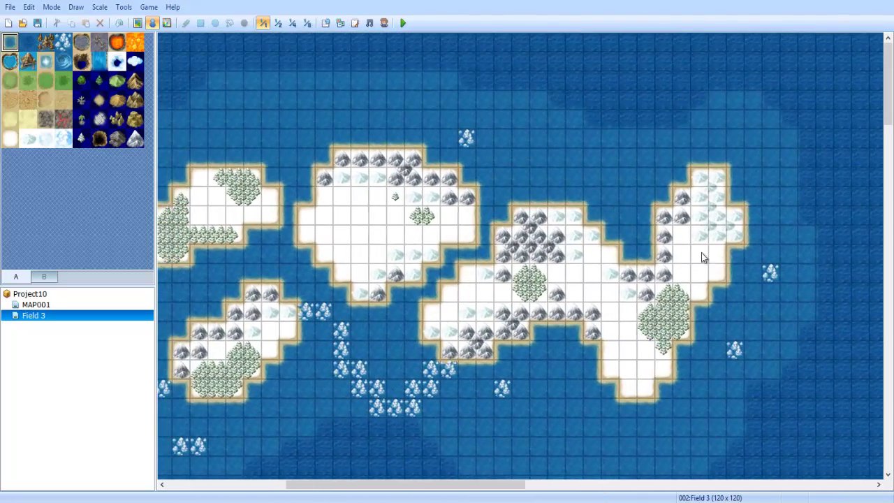
{"action": "middle_click_drag", "start_coordinate": [454, 257], "coordinate": [145, 281]}
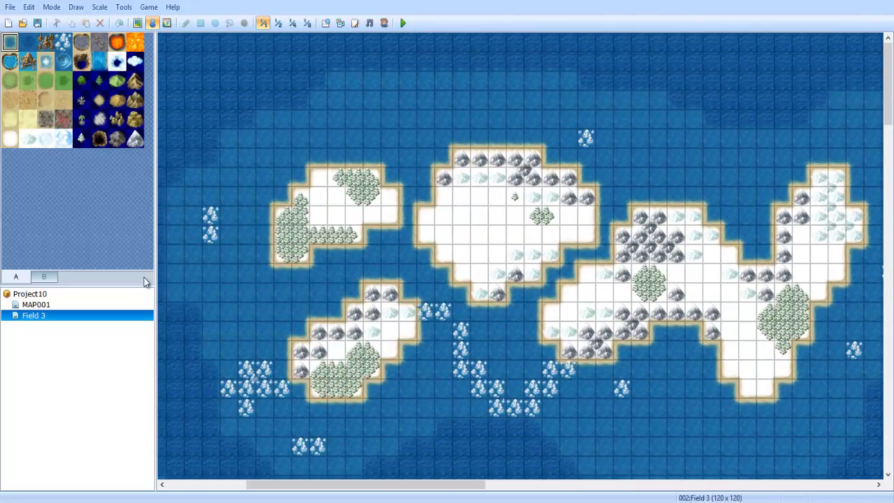
{"action": "left_click", "coordinate": [167, 23]}
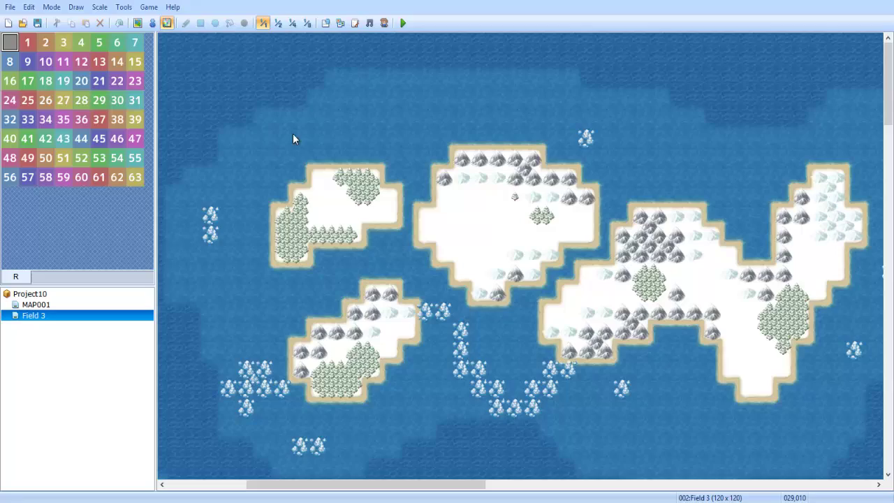
Paint region 1 over the forested west coast of the green western island below the snowy lands
{"action": "middle_click_drag", "start_coordinate": [626, 275], "coordinate": [647, 366]}
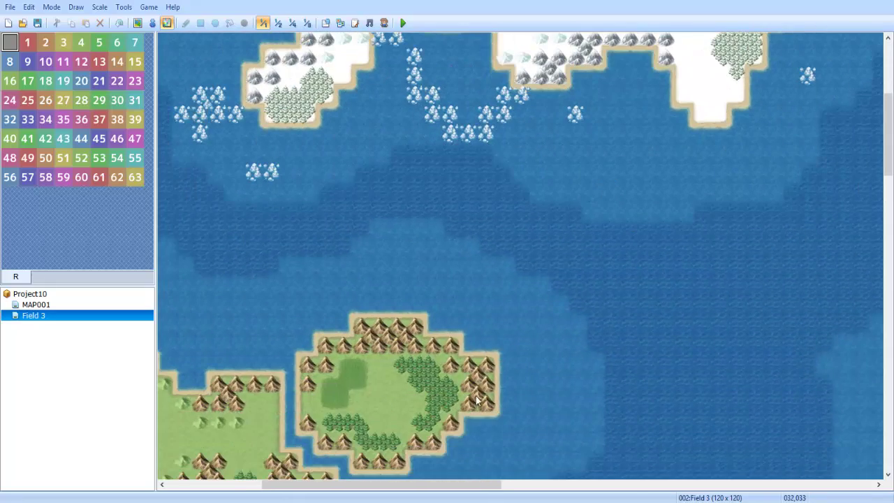
{"action": "middle_click_drag", "start_coordinate": [519, 275], "coordinate": [534, 458]}
{"action": "middle_click_drag", "start_coordinate": [493, 371], "coordinate": [477, 144]}
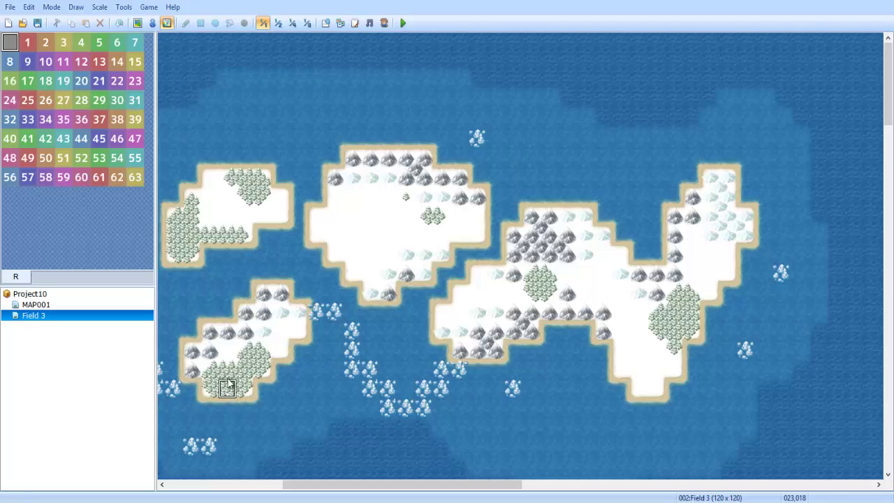
{"action": "middle_click_drag", "start_coordinate": [299, 158], "coordinate": [450, 284]}
{"action": "middle_click_drag", "start_coordinate": [297, 211], "coordinate": [244, 210]}
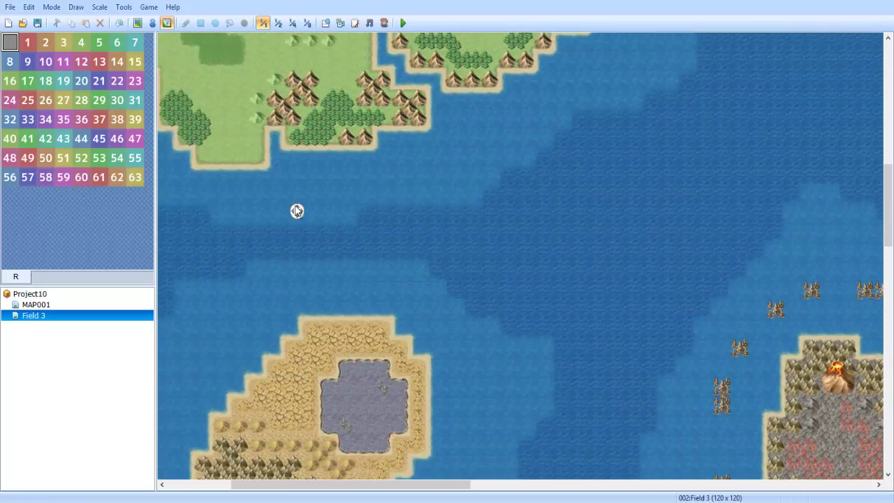
{"action": "middle_click_drag", "start_coordinate": [493, 261], "coordinate": [377, 155]}
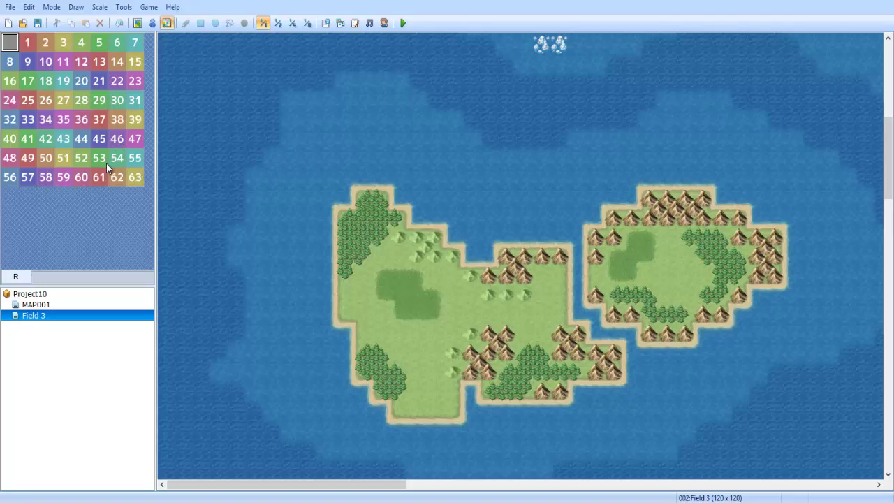
{"action": "left_click", "coordinate": [28, 44]}
{"action": "left_click", "coordinate": [10, 42]}
{"action": "left_click", "coordinate": [30, 42]}
{"action": "left_click", "coordinate": [365, 201]}
{"action": "mouse_move", "coordinate": [376, 204]}
{"action": "left_mouse_down"}
{"action": "mouse_move", "coordinate": [371, 235]}
{"action": "mouse_move", "coordinate": [380, 222]}
{"action": "mouse_move", "coordinate": [363, 238]}
{"action": "mouse_move", "coordinate": [344, 322]}
{"action": "mouse_move", "coordinate": [364, 279]}
{"action": "left_mouse_up"}
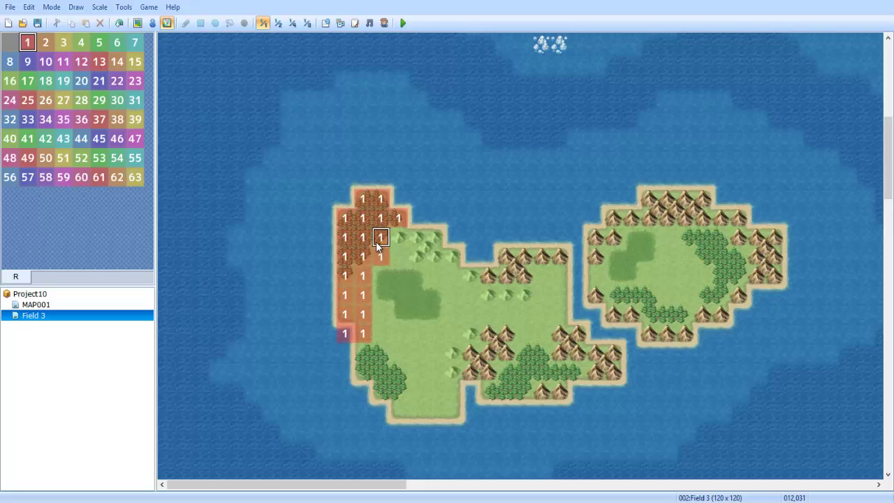
Cover the rest of the green western island with region 1 and clear the stray cells on the water
{"action": "mouse_move", "coordinate": [357, 223]}
{"action": "left_mouse_down"}
{"action": "mouse_move", "coordinate": [389, 309]}
{"action": "mouse_move", "coordinate": [381, 370]}
{"action": "mouse_move", "coordinate": [419, 411]}
{"action": "mouse_move", "coordinate": [436, 326]}
{"action": "mouse_move", "coordinate": [422, 340]}
{"action": "mouse_move", "coordinate": [417, 272]}
{"action": "mouse_move", "coordinate": [400, 248]}
{"action": "left_mouse_up"}
{"action": "mouse_move", "coordinate": [441, 290]}
{"action": "left_mouse_down"}
{"action": "mouse_move", "coordinate": [483, 278]}
{"action": "mouse_move", "coordinate": [520, 286]}
{"action": "mouse_move", "coordinate": [552, 260]}
{"action": "mouse_move", "coordinate": [511, 276]}
{"action": "mouse_move", "coordinate": [520, 258]}
{"action": "mouse_move", "coordinate": [546, 295]}
{"action": "mouse_move", "coordinate": [543, 339]}
{"action": "mouse_move", "coordinate": [560, 334]}
{"action": "mouse_move", "coordinate": [606, 352]}
{"action": "mouse_move", "coordinate": [531, 357]}
{"action": "mouse_move", "coordinate": [484, 339]}
{"action": "mouse_move", "coordinate": [520, 349]}
{"action": "mouse_move", "coordinate": [541, 377]}
{"action": "mouse_move", "coordinate": [454, 352]}
{"action": "mouse_move", "coordinate": [471, 363]}
{"action": "left_mouse_up"}
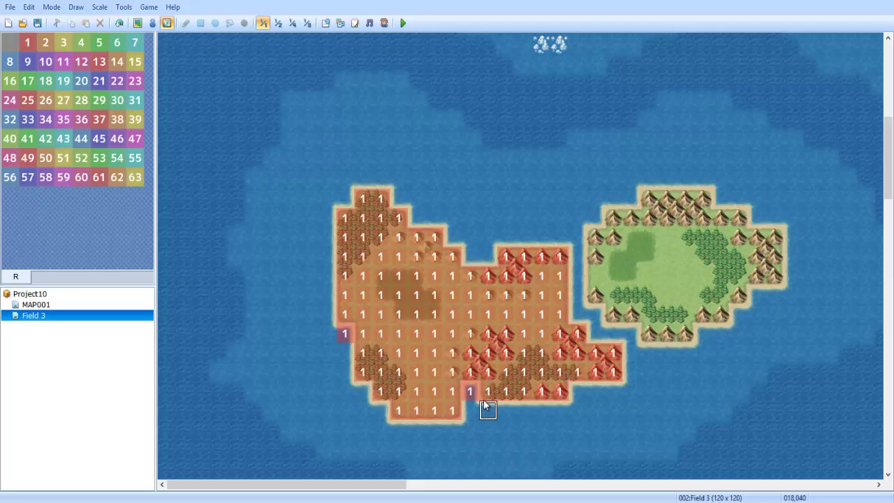
{"action": "left_click", "coordinate": [346, 336]}
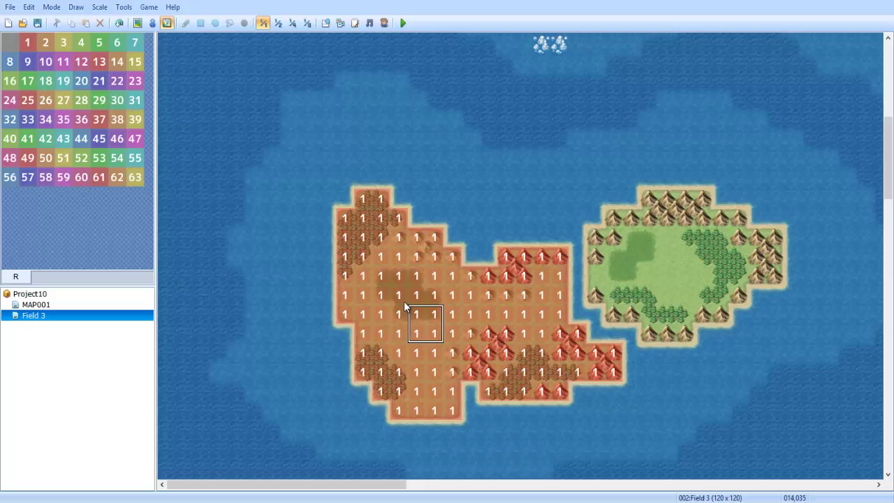
Paint region 1 over the neighbouring mountain-ringed island and the small mountainous green island farther east
{"action": "mouse_move", "coordinate": [595, 256]}
{"action": "left_mouse_down"}
{"action": "mouse_move", "coordinate": [595, 238]}
{"action": "mouse_move", "coordinate": [643, 234]}
{"action": "mouse_move", "coordinate": [663, 209]}
{"action": "mouse_move", "coordinate": [682, 217]}
{"action": "mouse_move", "coordinate": [674, 242]}
{"action": "mouse_move", "coordinate": [651, 258]}
{"action": "mouse_move", "coordinate": [671, 259]}
{"action": "mouse_move", "coordinate": [624, 279]}
{"action": "mouse_move", "coordinate": [663, 265]}
{"action": "mouse_move", "coordinate": [653, 334]}
{"action": "mouse_move", "coordinate": [715, 276]}
{"action": "mouse_move", "coordinate": [738, 276]}
{"action": "mouse_move", "coordinate": [767, 259]}
{"action": "mouse_move", "coordinate": [772, 239]}
{"action": "left_mouse_up"}
{"action": "mouse_move", "coordinate": [654, 297]}
{"action": "middle_mouse_down"}
{"action": "mouse_move", "coordinate": [746, 300]}
{"action": "mouse_move", "coordinate": [725, 359]}
{"action": "middle_mouse_up"}
{"action": "middle_click_drag", "start_coordinate": [673, 349], "coordinate": [776, 259]}
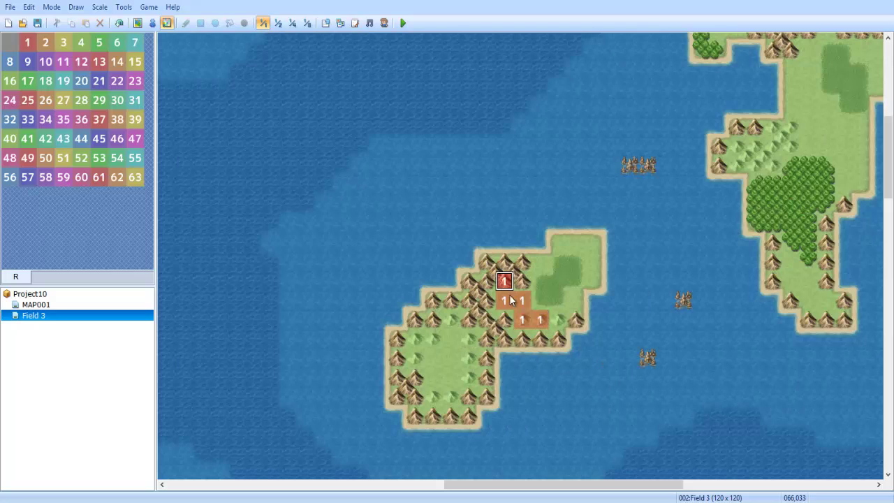
{"action": "mouse_move", "coordinate": [535, 286]}
{"action": "left_mouse_down"}
{"action": "mouse_move", "coordinate": [531, 317]}
{"action": "mouse_move", "coordinate": [562, 259]}
{"action": "mouse_move", "coordinate": [581, 252]}
{"action": "mouse_move", "coordinate": [534, 262]}
{"action": "mouse_move", "coordinate": [480, 298]}
{"action": "mouse_move", "coordinate": [436, 311]}
{"action": "mouse_move", "coordinate": [396, 353]}
{"action": "mouse_move", "coordinate": [397, 367]}
{"action": "mouse_move", "coordinate": [417, 356]}
{"action": "left_mouse_up"}
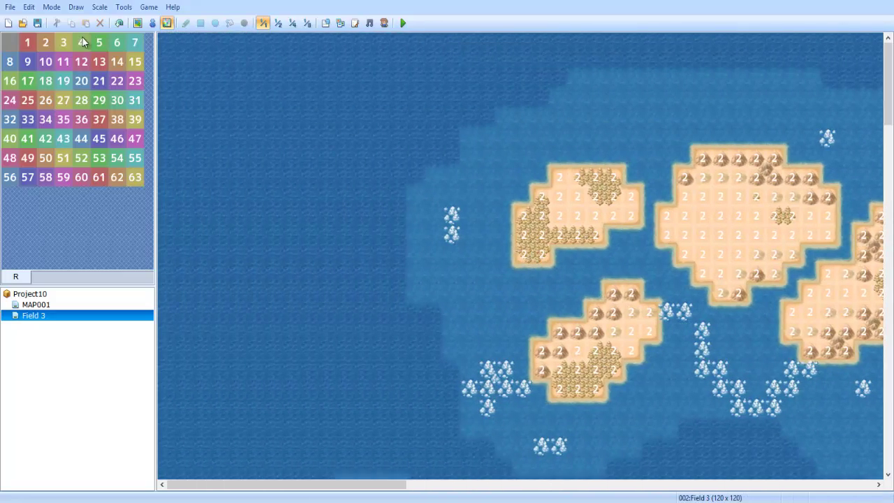
Try out region 4 on the water west of the snowy islands and clear the painted cells again
{"action": "left_click", "coordinate": [82, 43]}
{"action": "left_click_drag", "start_coordinate": [309, 100], "coordinate": [309, 138]}
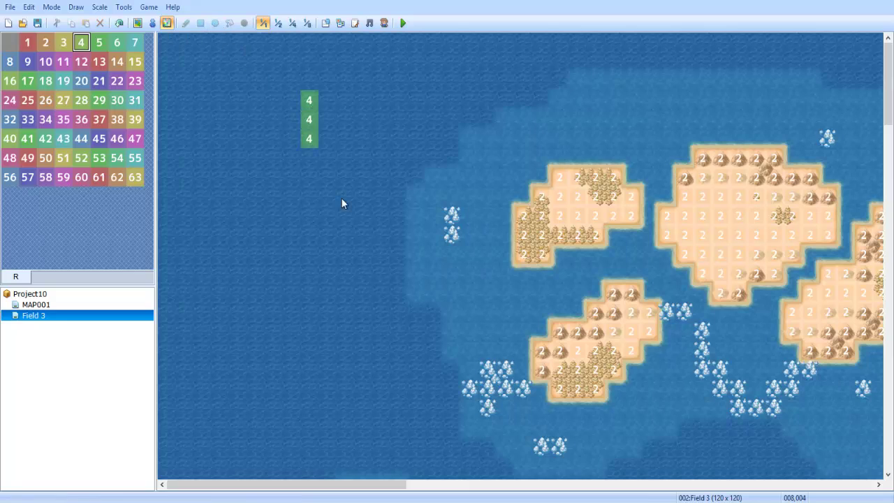
{"action": "left_click_drag", "start_coordinate": [341, 198], "coordinate": [360, 170]}
{"action": "key", "text": "ctrl+z"}
{"action": "mouse_move", "coordinate": [487, 177]}
{"action": "left_mouse_down"}
{"action": "mouse_move", "coordinate": [458, 215]}
{"action": "mouse_move", "coordinate": [488, 196]}
{"action": "mouse_move", "coordinate": [514, 196]}
{"action": "mouse_move", "coordinate": [507, 140]}
{"action": "mouse_move", "coordinate": [433, 237]}
{"action": "mouse_move", "coordinate": [441, 222]}
{"action": "mouse_move", "coordinate": [451, 252]}
{"action": "left_mouse_up"}
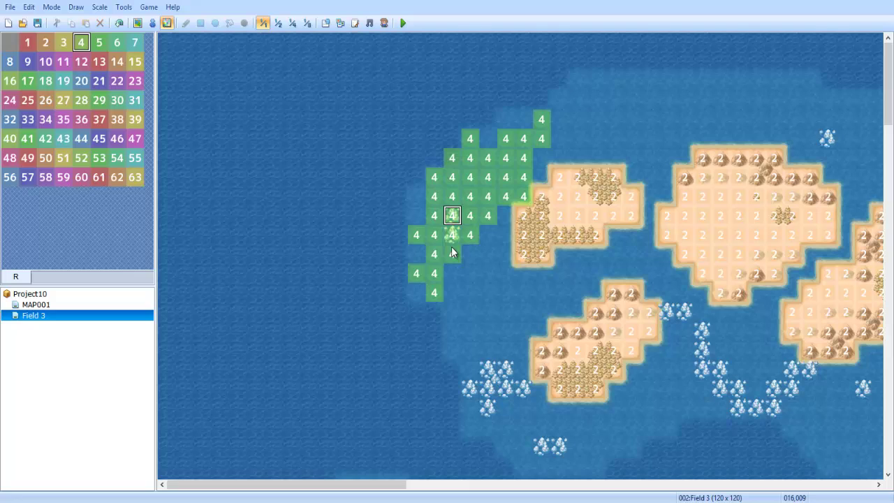
{"action": "right_click", "coordinate": [473, 278]}
{"action": "mouse_move", "coordinate": [439, 294]}
{"action": "left_mouse_down"}
{"action": "mouse_move", "coordinate": [415, 232]}
{"action": "mouse_move", "coordinate": [477, 228]}
{"action": "mouse_move", "coordinate": [532, 140]}
{"action": "mouse_move", "coordinate": [430, 171]}
{"action": "mouse_move", "coordinate": [441, 163]}
{"action": "left_mouse_up"}
Open the map properties of Field 3 and go to its encounter list
{"action": "mouse_move", "coordinate": [441, 163]}
{"action": "middle_mouse_down"}
{"action": "mouse_move", "coordinate": [669, 367]}
{"action": "mouse_move", "coordinate": [649, 401]}
{"action": "mouse_move", "coordinate": [422, 482]}
{"action": "mouse_move", "coordinate": [420, 466]}
{"action": "middle_mouse_up"}
{"action": "middle_click_drag", "start_coordinate": [420, 465], "coordinate": [454, 271]}
{"action": "right_click", "coordinate": [51, 318]}
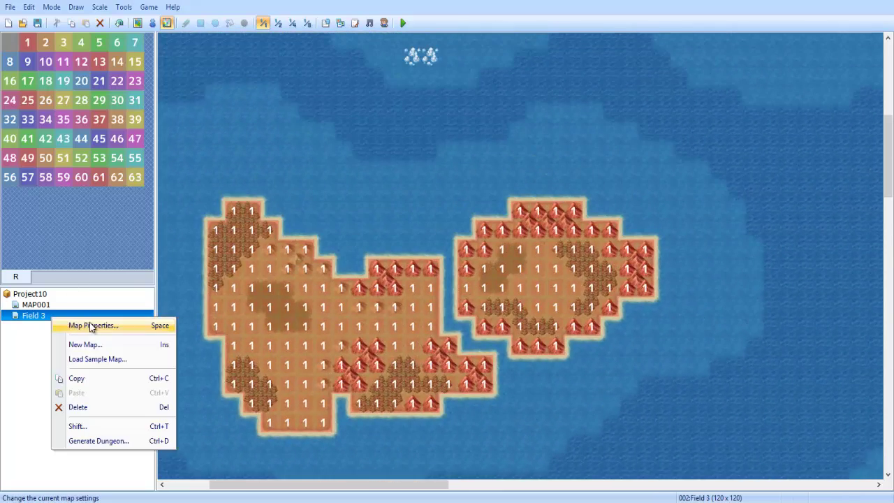
{"action": "left_click", "coordinate": [91, 325]}
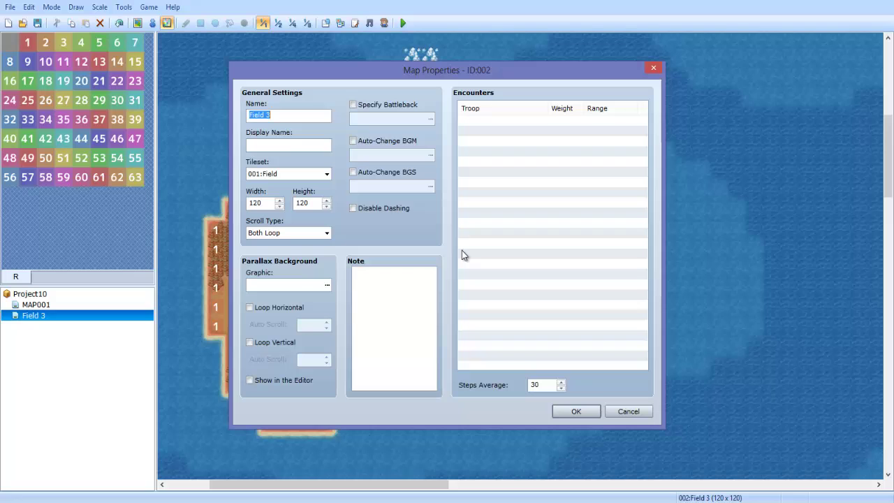
{"action": "left_click", "coordinate": [497, 136]}
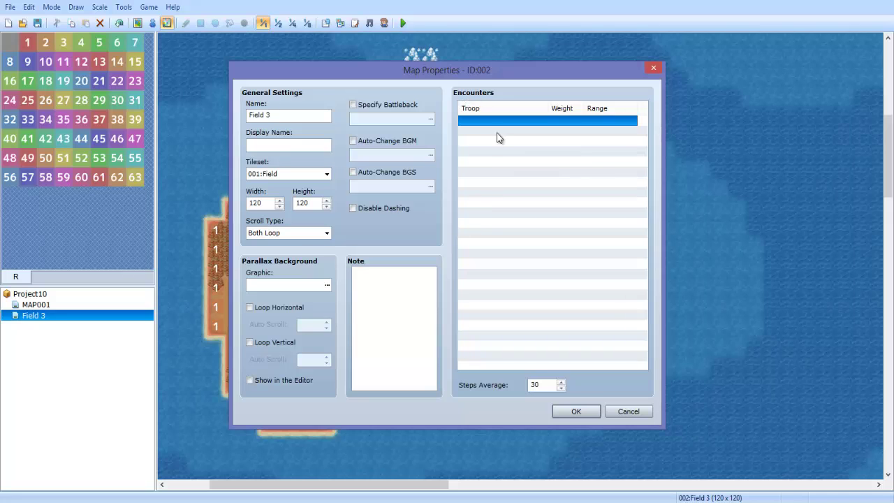
Add a 001:Slime*2 encounter with weight 10 that applies to the whole map
{"action": "double_click", "coordinate": [530, 130]}
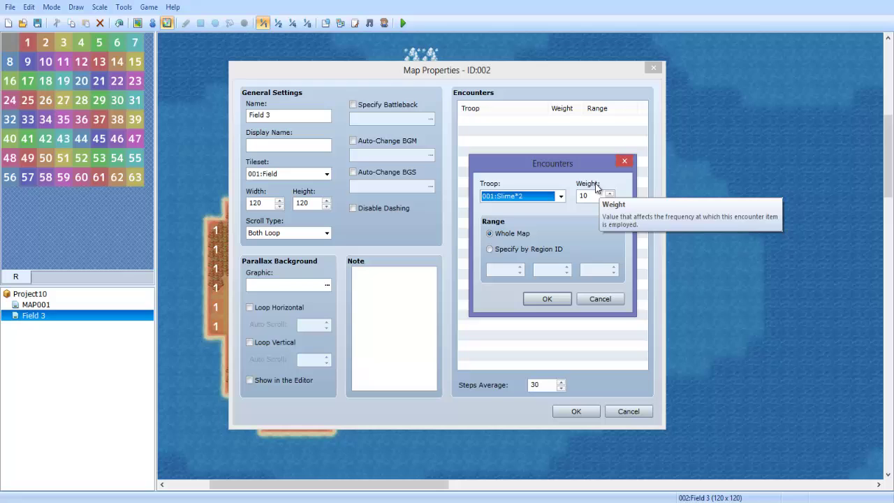
{"action": "left_click", "coordinate": [537, 249]}
{"action": "left_click_drag", "start_coordinate": [577, 171], "coordinate": [687, 139]}
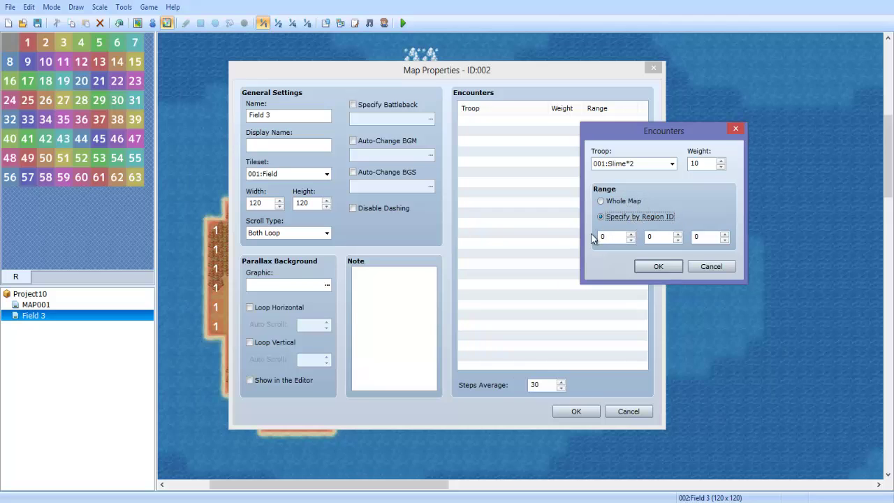
{"action": "double_click", "coordinate": [708, 163]}
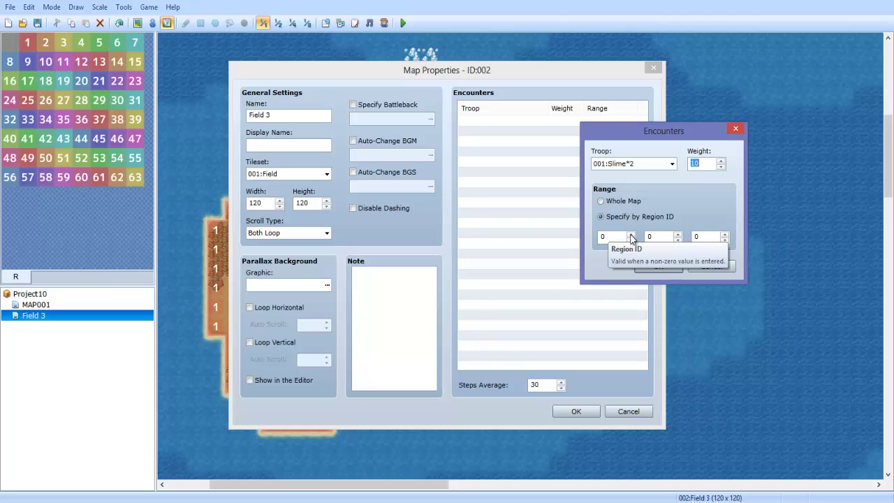
{"action": "left_click", "coordinate": [658, 266]}
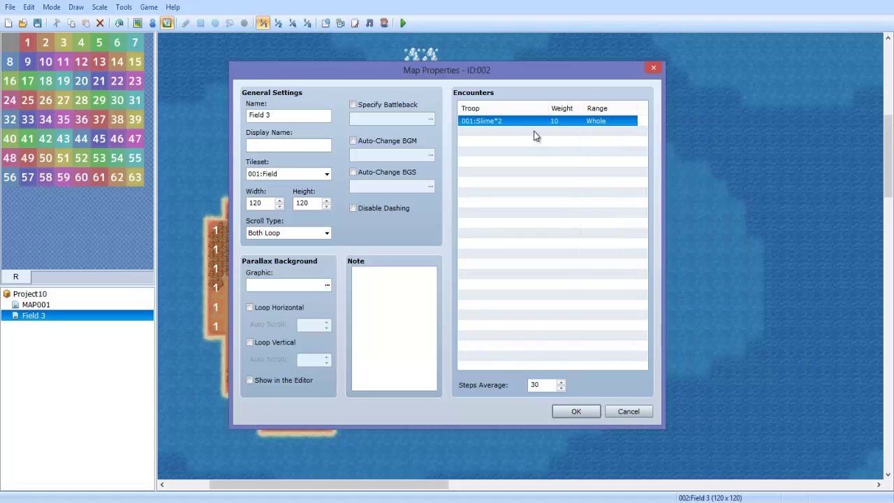
Change the troop of the whole-map encounter to 009:Jellyfish*2
{"action": "double_click", "coordinate": [504, 128]}
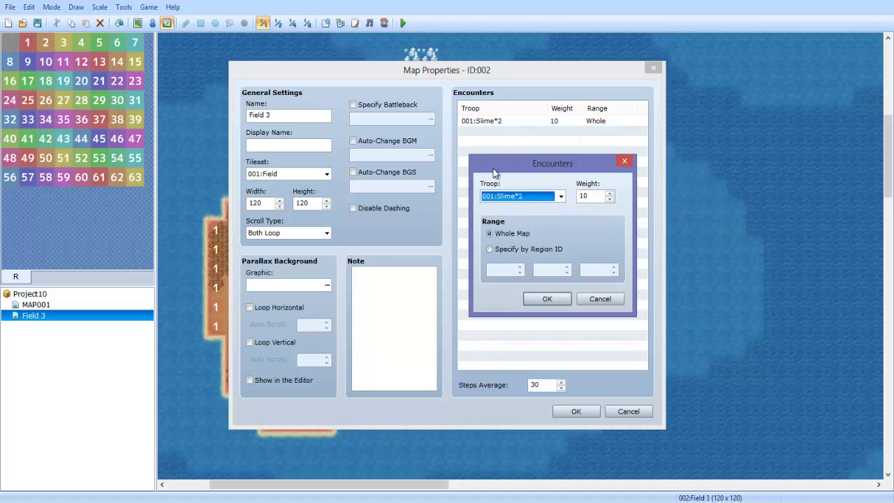
{"action": "left_click", "coordinate": [520, 198]}
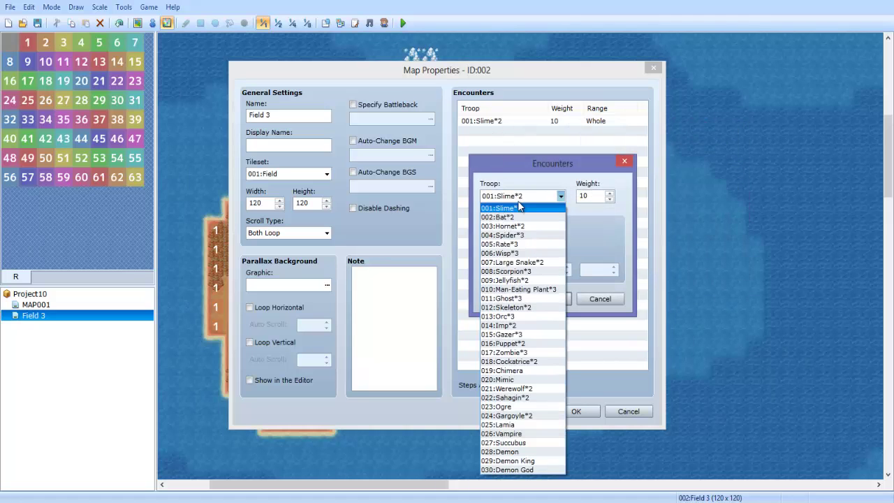
{"action": "left_click", "coordinate": [530, 280]}
{"action": "key", "text": "Return"}
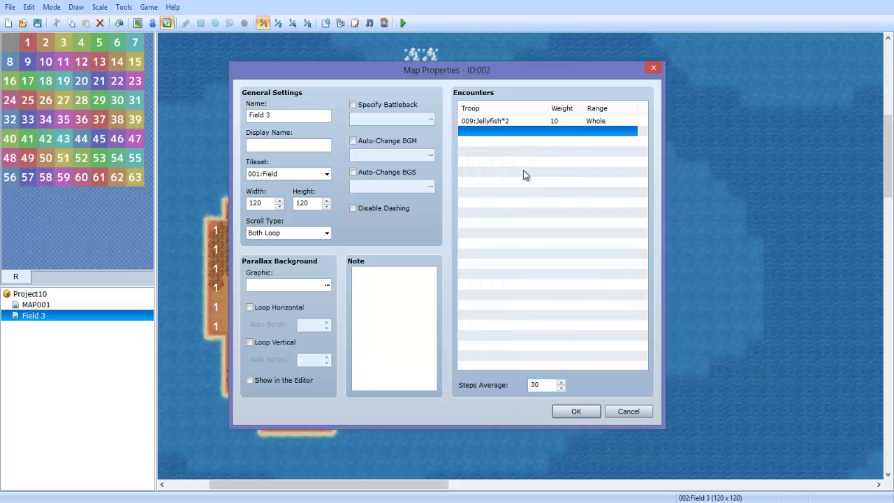
Start a second encounter and limit its range to region IDs 1, 1 and 1
{"action": "double_click", "coordinate": [524, 169]}
{"action": "left_click", "coordinate": [524, 248]}
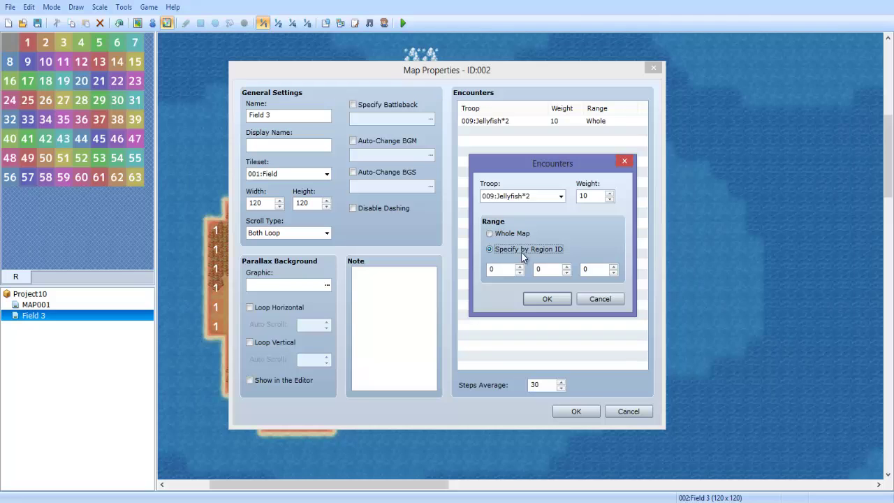
{"action": "left_click", "coordinate": [493, 269]}
{"action": "type", "text": "1"}
{"action": "key", "text": "Tab"}
{"action": "type", "text": "1"}
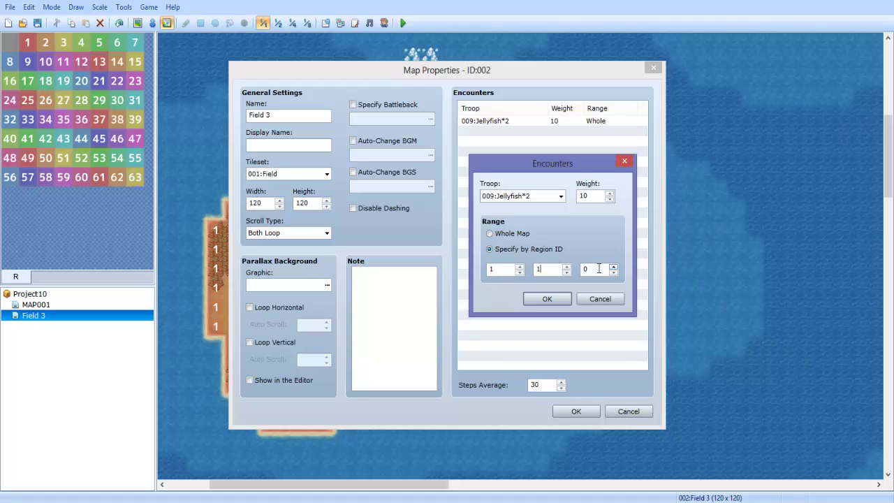
{"action": "key", "text": "Tab"}
{"action": "type", "text": "1"}
Set the region 1 encounter's troop to 001:Slime*2 and add it to the list
{"action": "left_click", "coordinate": [541, 198]}
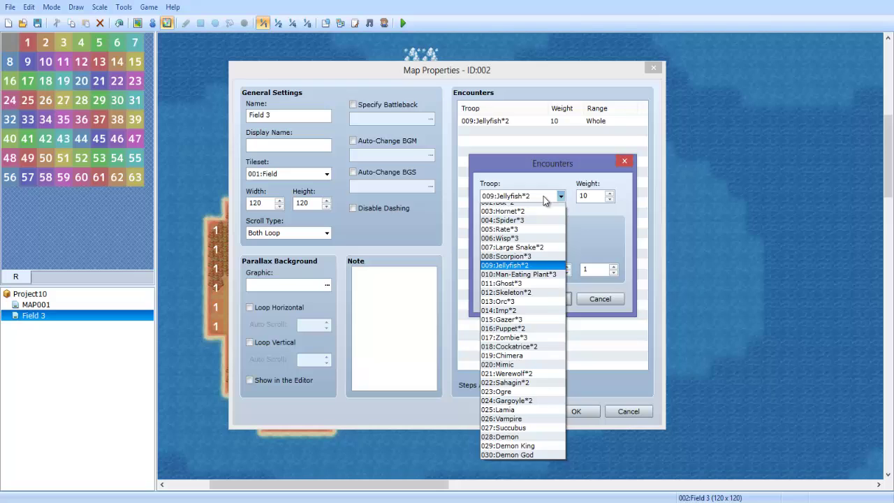
{"action": "scroll", "coordinate": [523, 279], "scroll_direction": "up", "scroll_amount": 1}
{"action": "left_click", "coordinate": [524, 206]}
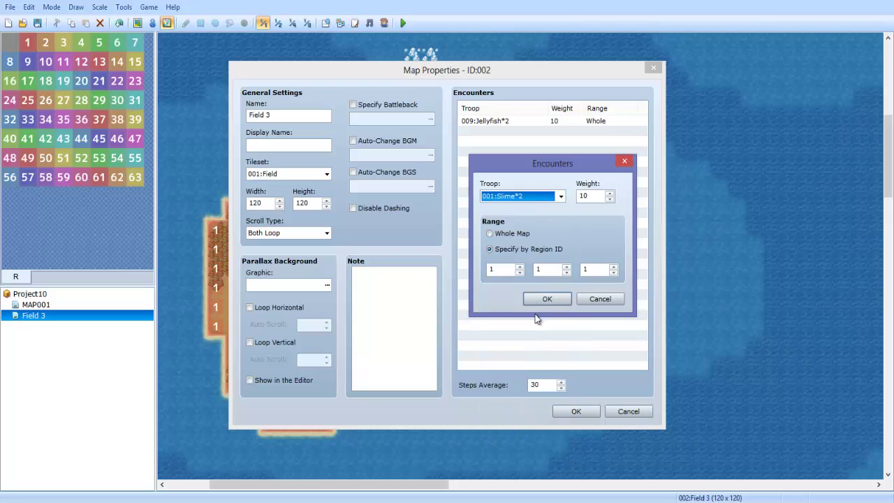
{"action": "left_click", "coordinate": [528, 200]}
{"action": "left_click", "coordinate": [542, 296]}
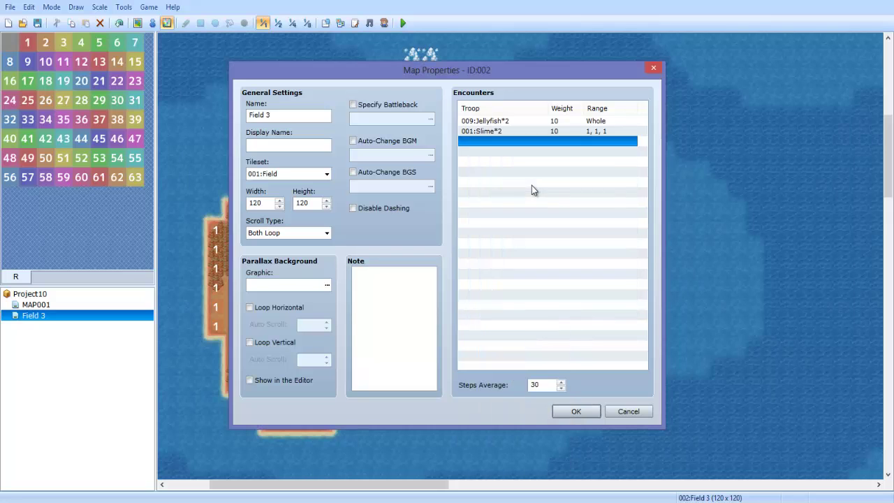
Add a 026:Vampire encounter with weight 10 limited to region IDs 2, 2 and 2
{"action": "double_click", "coordinate": [531, 185]}
{"action": "left_click", "coordinate": [518, 197]}
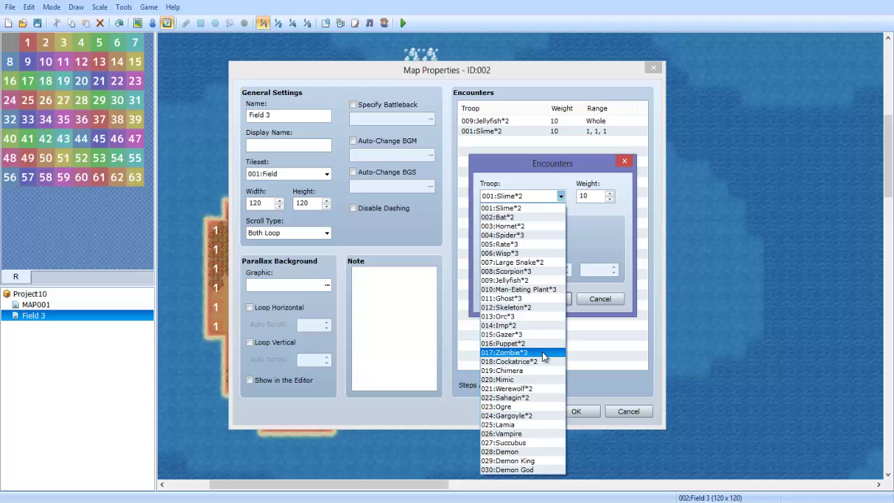
{"action": "left_click", "coordinate": [539, 434]}
{"action": "left_click", "coordinate": [530, 250]}
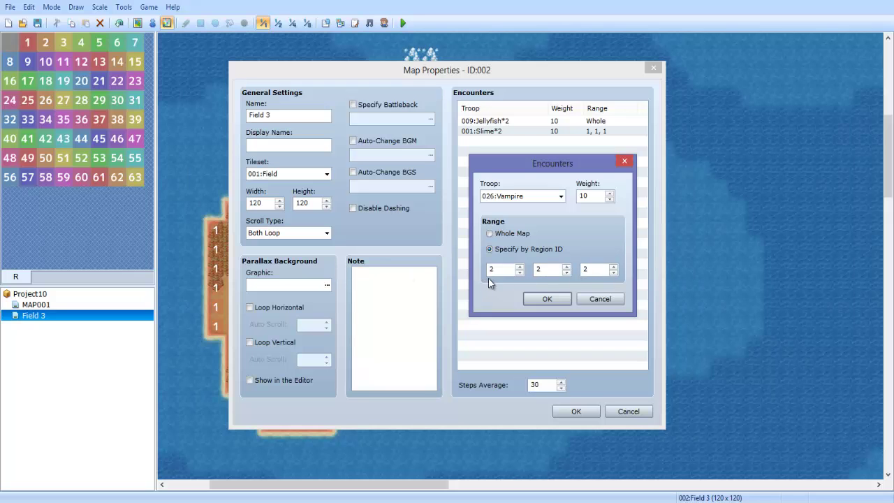
{"action": "left_click", "coordinate": [541, 298]}
{"action": "left_click_drag", "start_coordinate": [508, 74], "coordinate": [739, 104]}
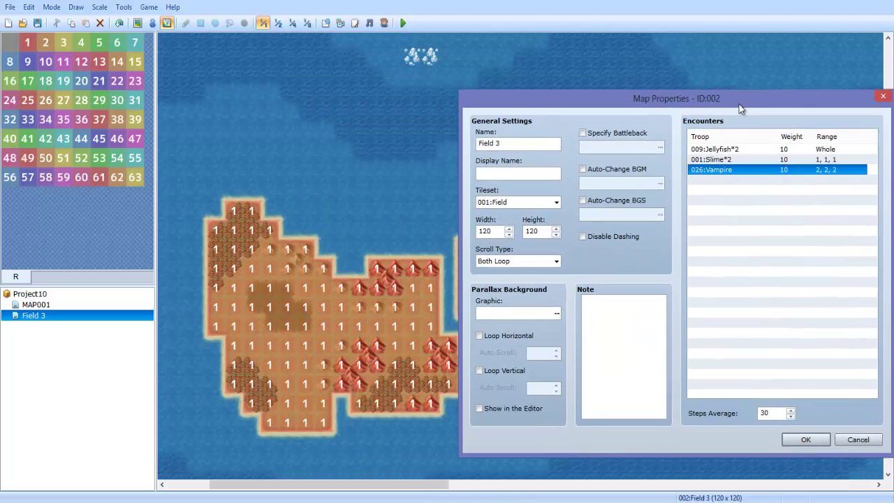
{"action": "left_click_drag", "start_coordinate": [793, 95], "coordinate": [499, 33]}
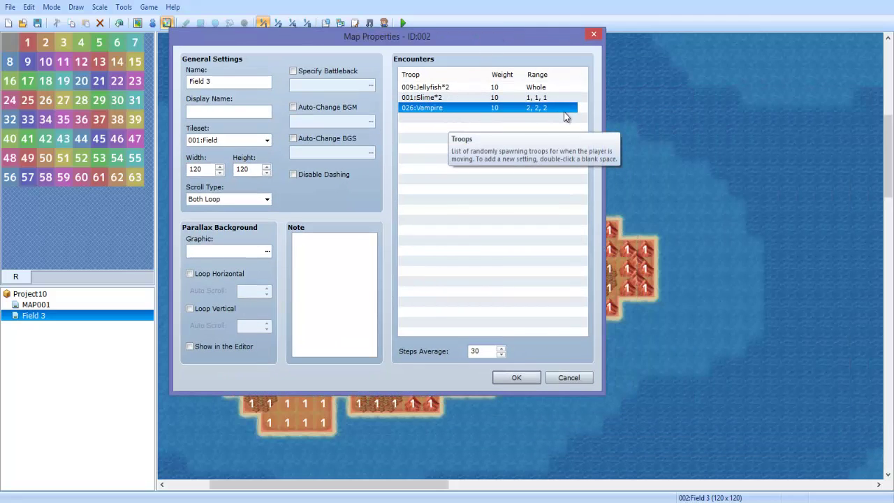
{"action": "double_click", "coordinate": [538, 108]}
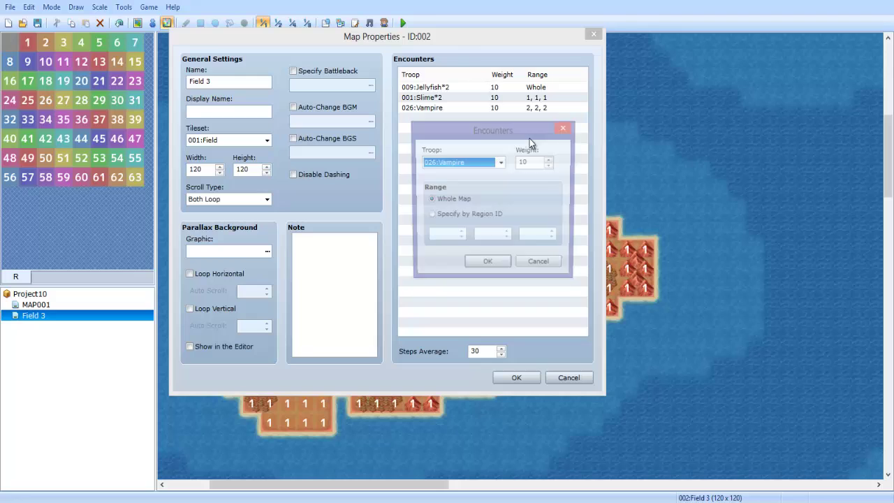
{"action": "left_click", "coordinate": [460, 215]}
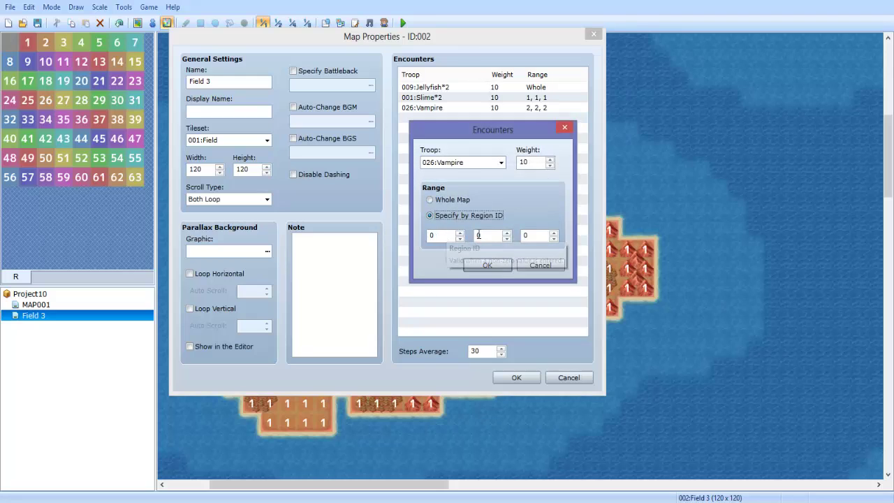
{"action": "left_click", "coordinate": [459, 163]}
{"action": "left_click", "coordinate": [448, 176]}
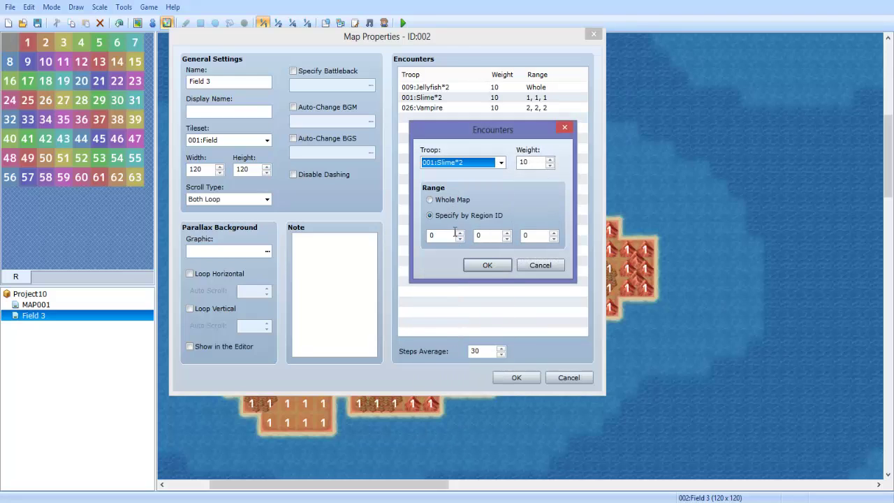
{"action": "left_click", "coordinate": [539, 268]}
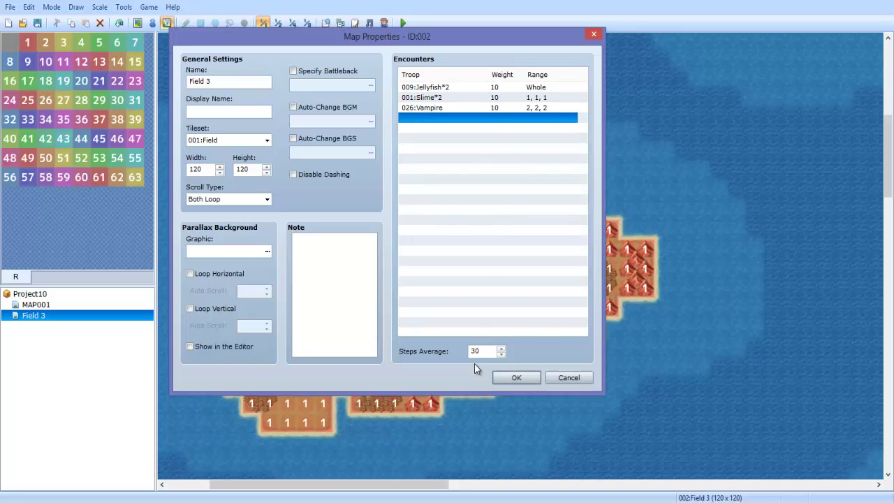
Apply the Field 3 map properties with the Jellyfish, Slime and Vampire encounters
{"action": "left_click", "coordinate": [516, 377]}
Examine the islands across the Field 3 map, comparing those painted with region IDs 1 and 2 and those without a region
{"action": "scroll", "coordinate": [541, 259], "scroll_direction": "up", "scroll_amount": 8}
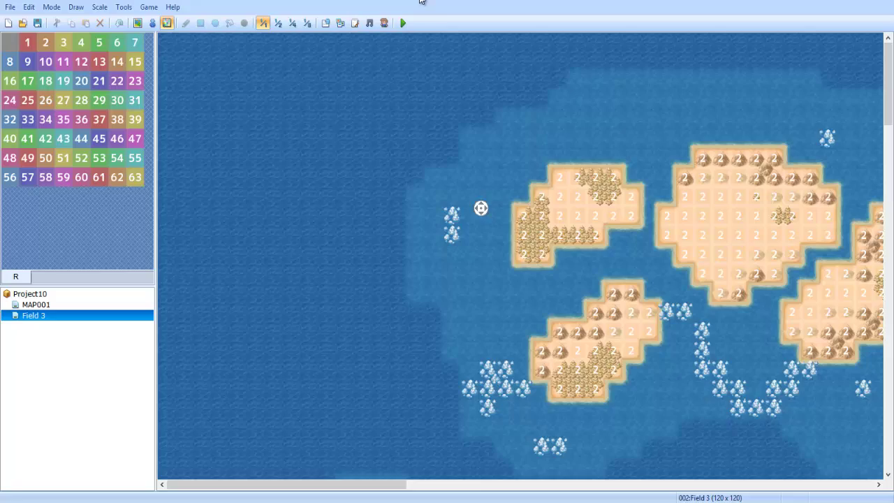
{"action": "middle_click_drag", "start_coordinate": [422, 1], "coordinate": [488, 60]}
{"action": "middle_click_drag", "start_coordinate": [625, 138], "coordinate": [873, 220]}
{"action": "middle_click_drag", "start_coordinate": [511, 240], "coordinate": [674, 359]}
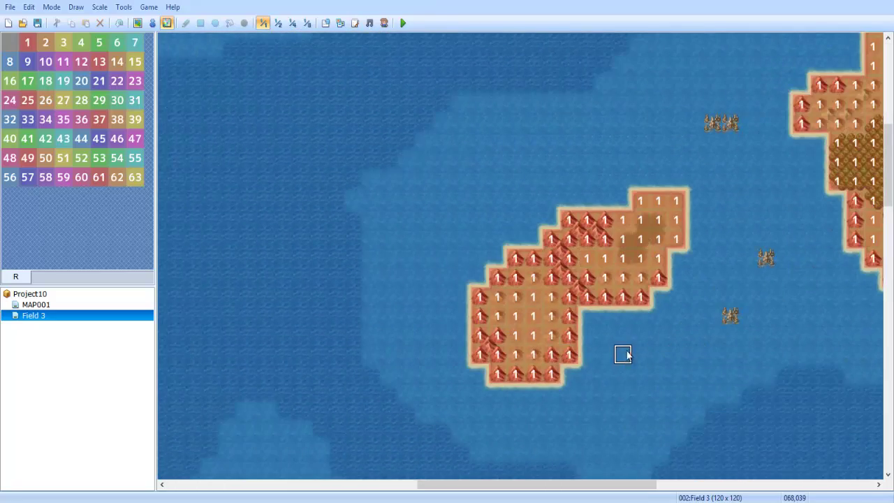
{"action": "scroll", "coordinate": [706, 351], "scroll_direction": "down", "scroll_amount": 10}
{"action": "scroll", "coordinate": [705, 352], "scroll_direction": "left", "scroll_amount": 14}
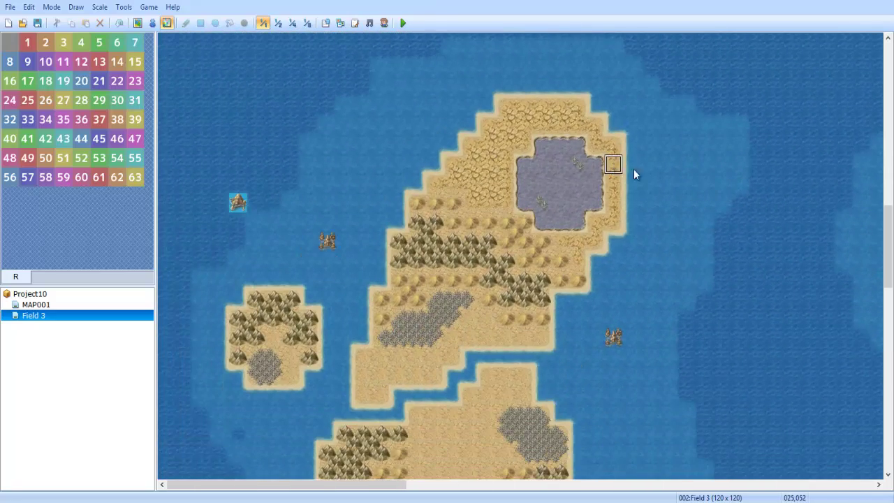
{"action": "scroll", "coordinate": [670, 311], "scroll_direction": "up", "scroll_amount": 12}
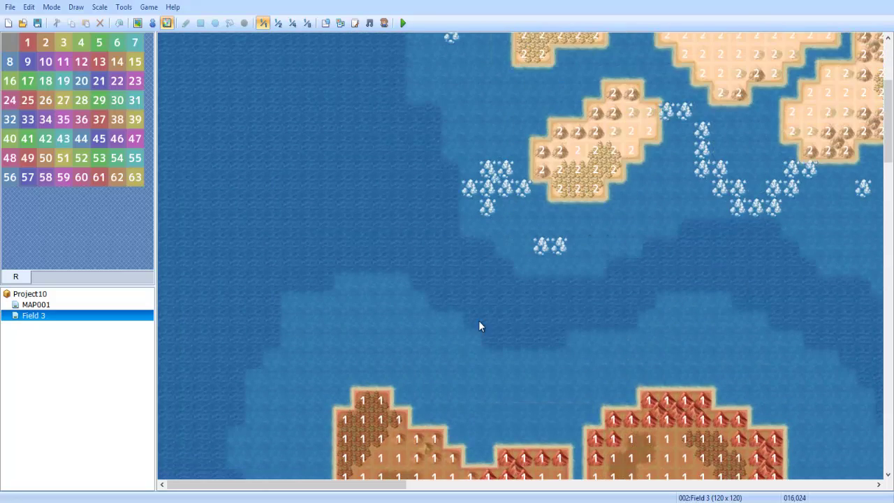
{"action": "scroll", "coordinate": [544, 340], "scroll_direction": "down", "scroll_amount": 5}
{"action": "scroll", "coordinate": [544, 340], "scroll_direction": "right", "scroll_amount": 8}
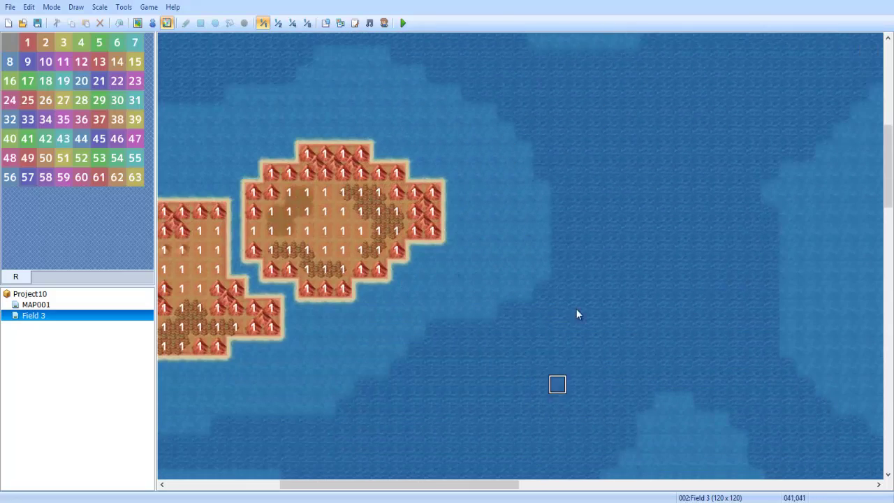
{"action": "scroll", "coordinate": [657, 241], "scroll_direction": "down", "scroll_amount": 10}
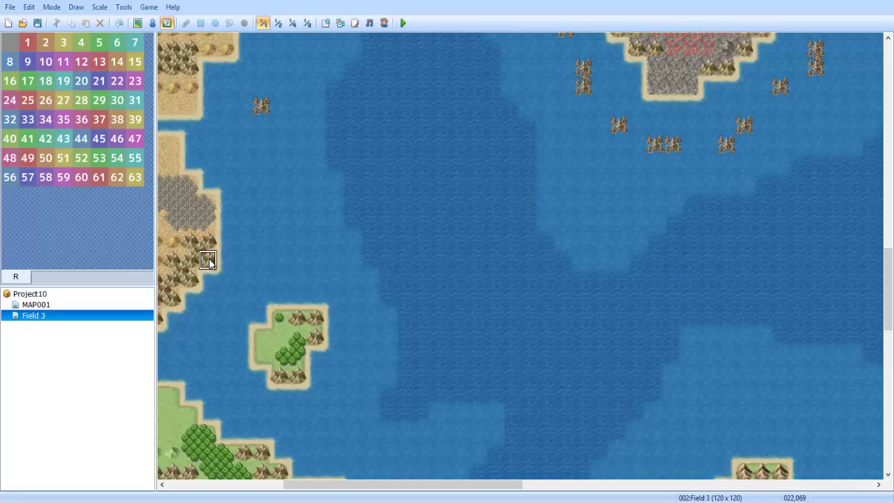
{"action": "scroll", "coordinate": [397, 231], "scroll_direction": "left", "scroll_amount": 5}
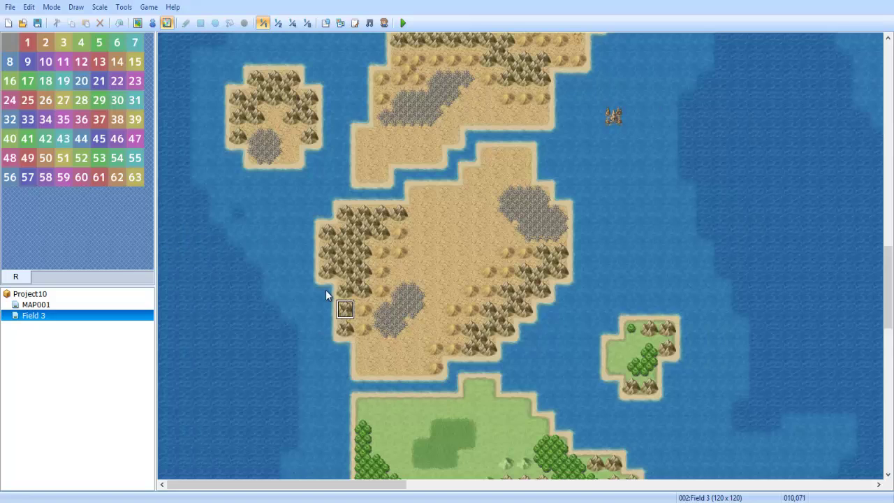
{"action": "right_click", "coordinate": [112, 314]}
{"action": "left_click", "coordinate": [135, 326]}
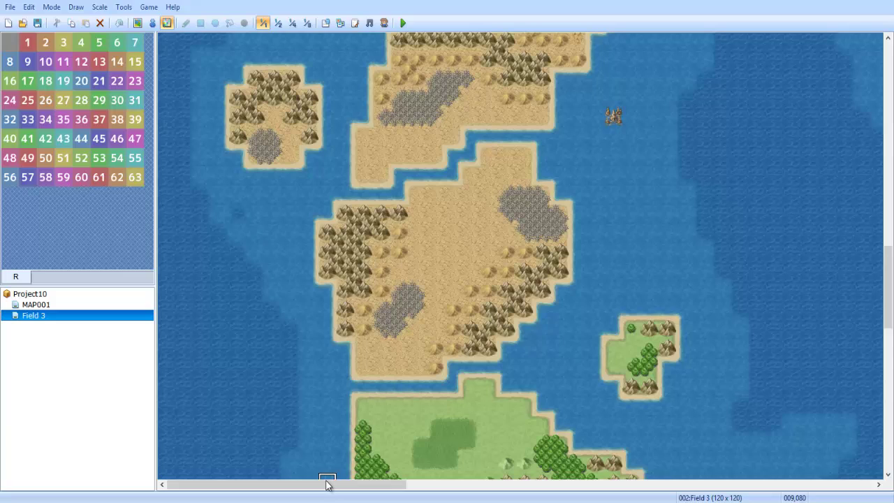
{"action": "left_click", "coordinate": [324, 502]}
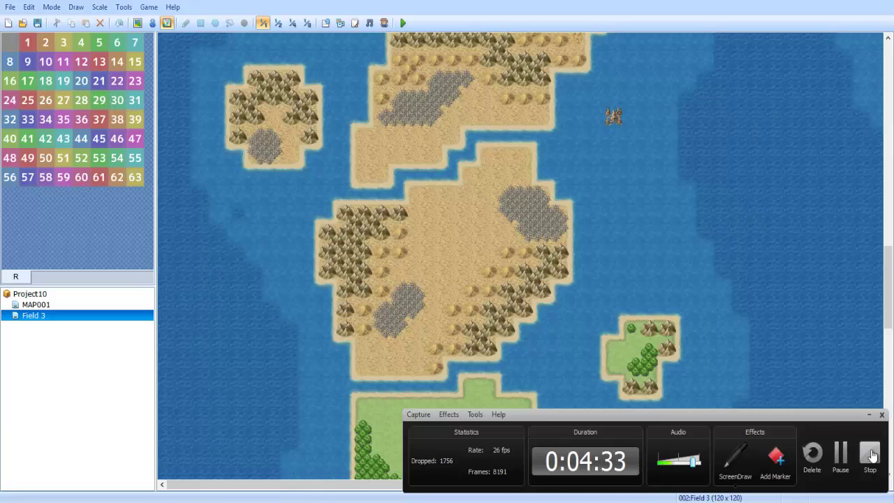